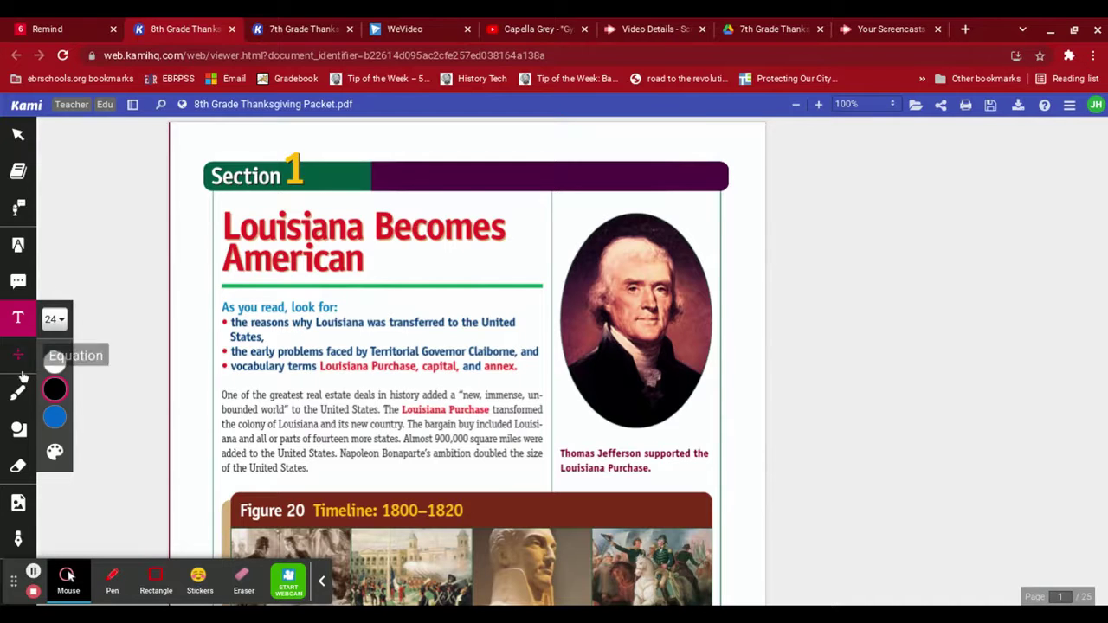
Add the text label "1." in front of the paragraph beginning "One of the greatest real estate deals"
{"action": "left_click", "coordinate": [18, 318]}
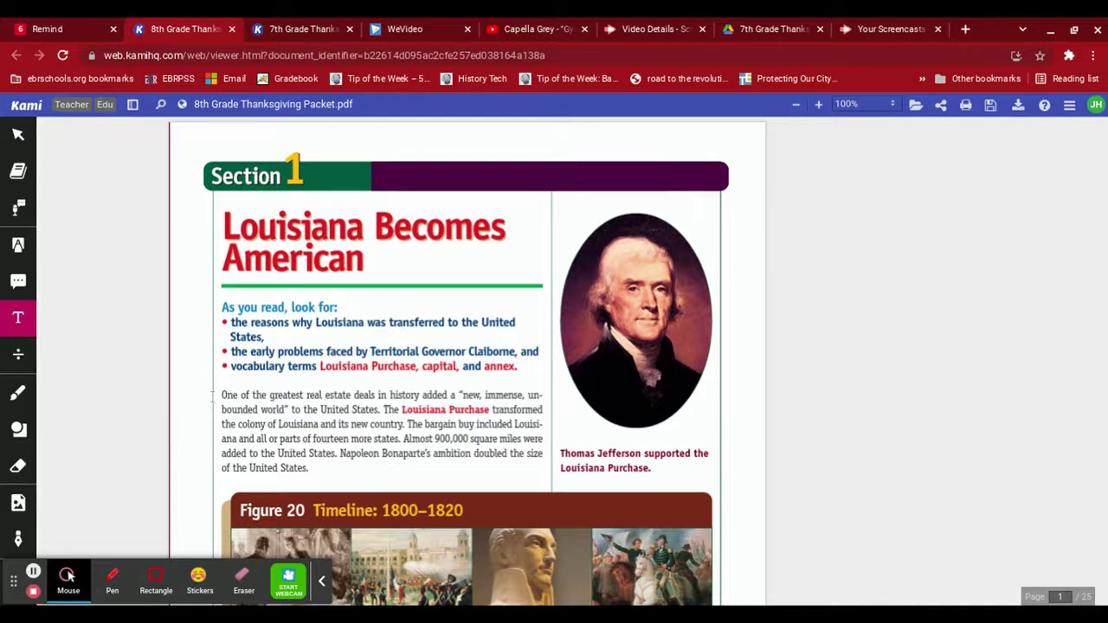
{"action": "left_click_drag", "start_coordinate": [209, 385], "coordinate": [282, 424]}
{"action": "type", "text": "1."}
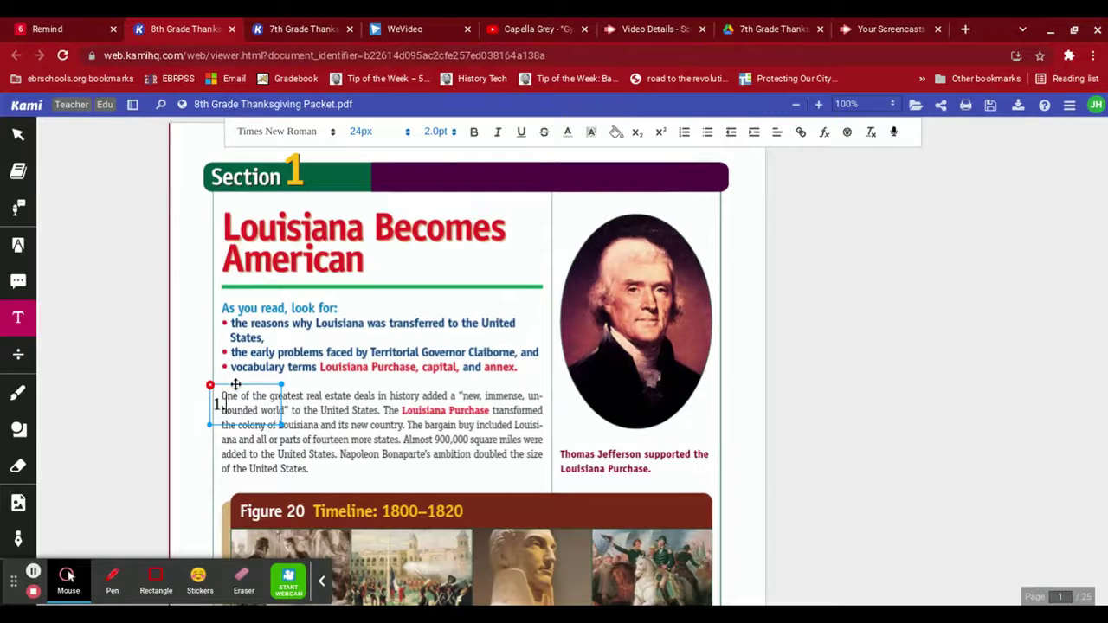
{"action": "left_click_drag", "start_coordinate": [234, 383], "coordinate": [229, 372]}
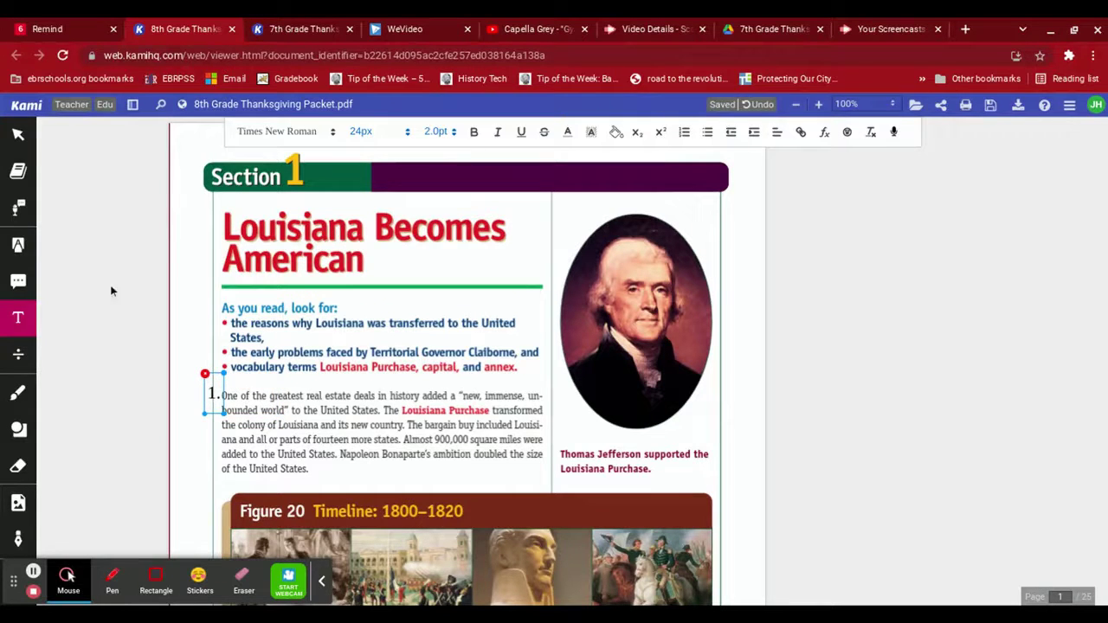
Highlight paragraph 1 freehand in light blue from "Almost 900,000 square miles" to its end
{"action": "left_click", "coordinate": [18, 245]}
{"action": "left_click", "coordinate": [57, 283]}
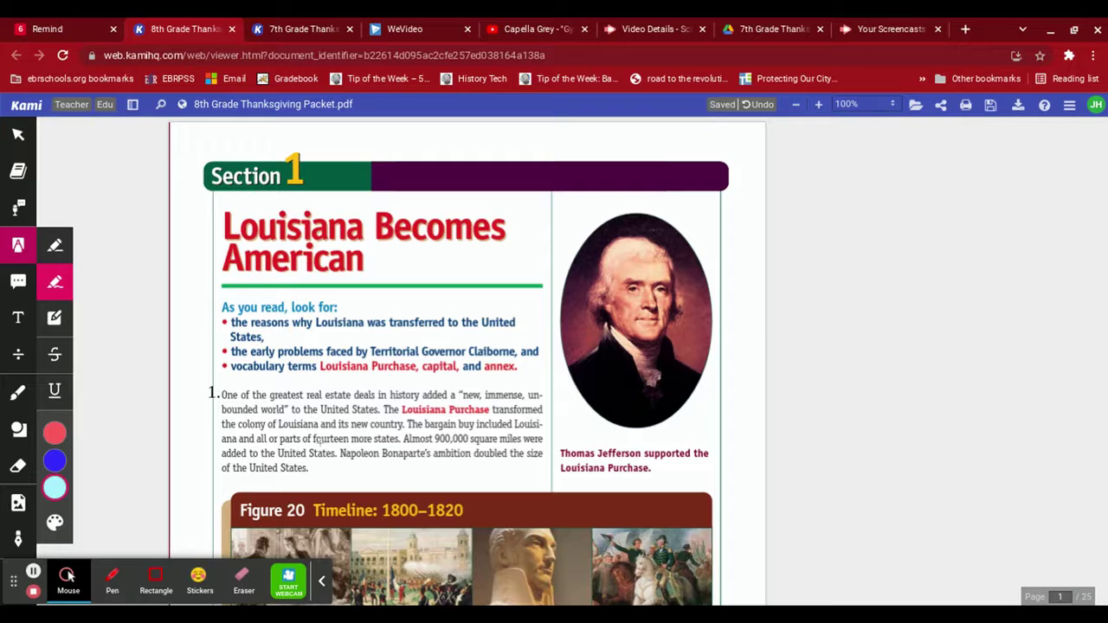
{"action": "mouse_move", "coordinate": [401, 431]}
{"action": "left_mouse_down"}
{"action": "mouse_move", "coordinate": [456, 447]}
{"action": "mouse_move", "coordinate": [547, 441]}
{"action": "left_mouse_up"}
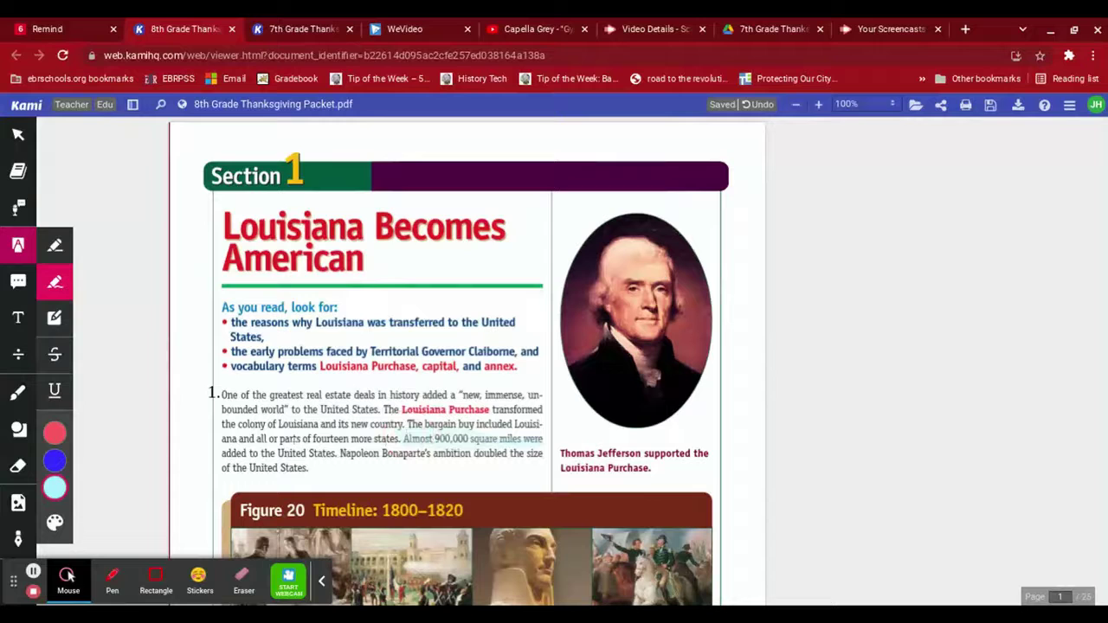
{"action": "mouse_move", "coordinate": [221, 449]}
{"action": "left_mouse_down"}
{"action": "mouse_move", "coordinate": [527, 459]}
{"action": "mouse_move", "coordinate": [314, 453]}
{"action": "mouse_move", "coordinate": [242, 466]}
{"action": "mouse_move", "coordinate": [302, 469]}
{"action": "mouse_move", "coordinate": [286, 469]}
{"action": "left_mouse_up"}
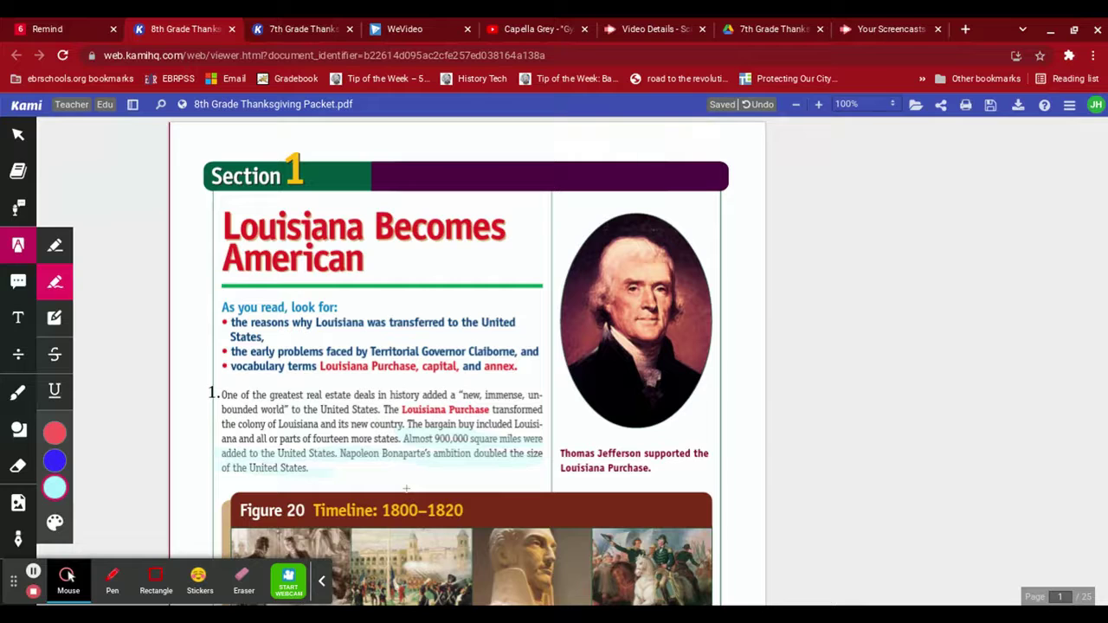
Add the text "The Double up!!" as a title and place it just above the paragraph 1 label
{"action": "left_click", "coordinate": [17, 317]}
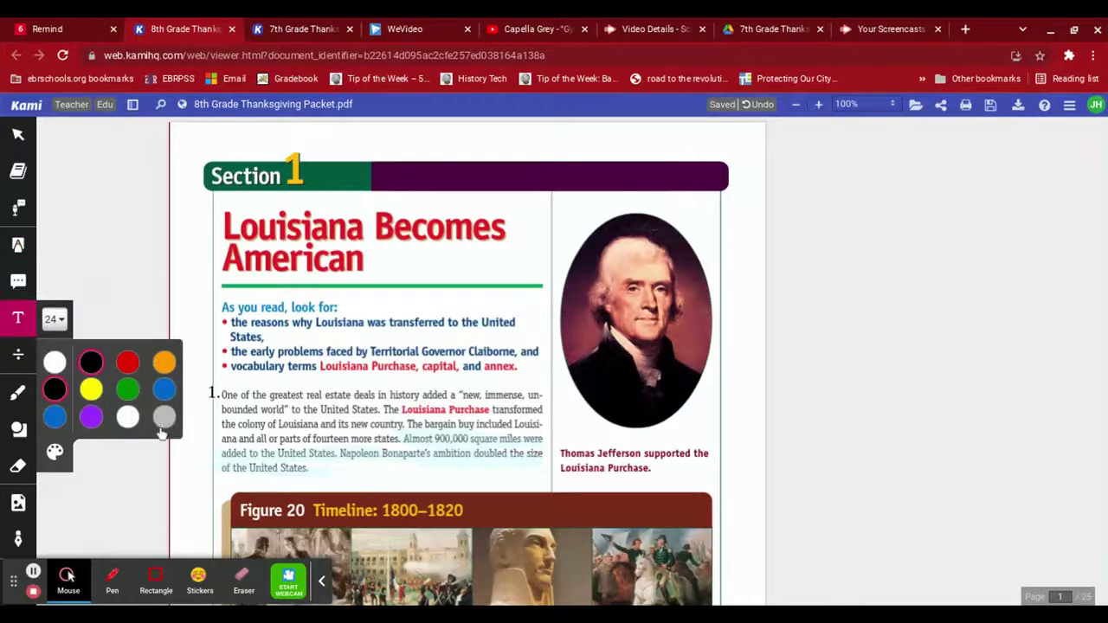
{"action": "left_click", "coordinate": [179, 418]}
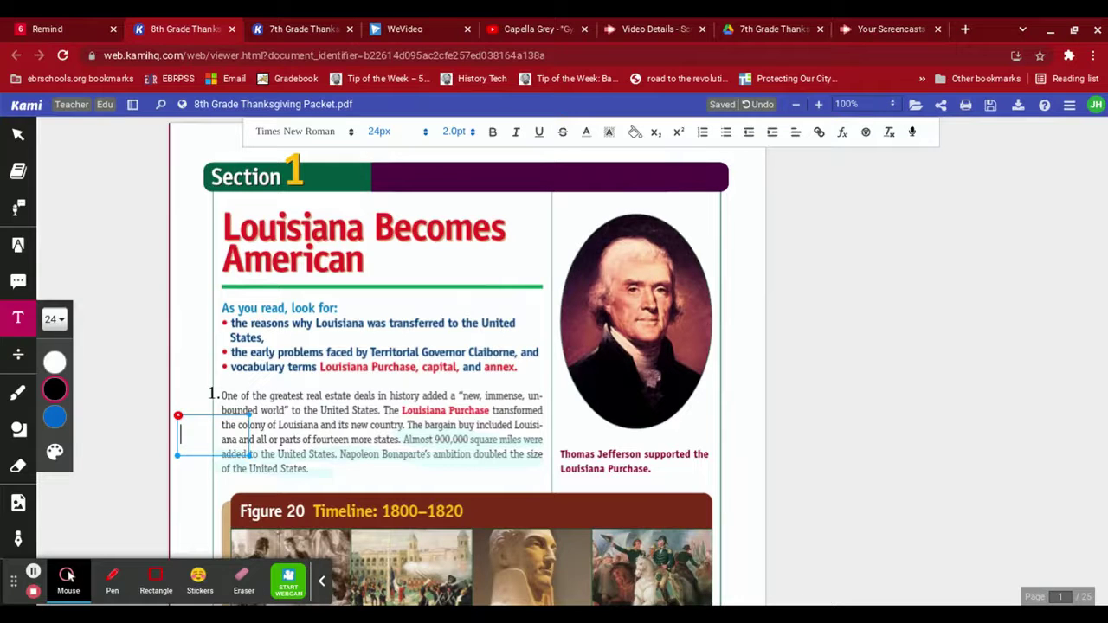
{"action": "type", "text": "The Dou"}
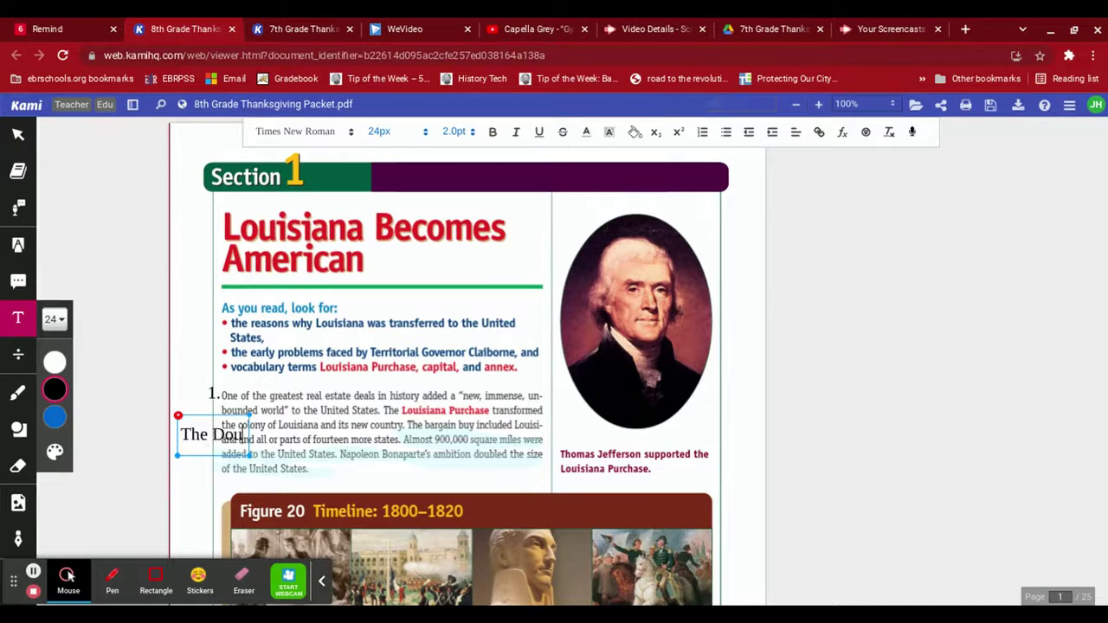
{"action": "type", "text": "ble up!!"}
{"action": "mouse_move", "coordinate": [249, 420]}
{"action": "left_click_drag", "start_coordinate": [227, 417], "coordinate": [220, 358]}
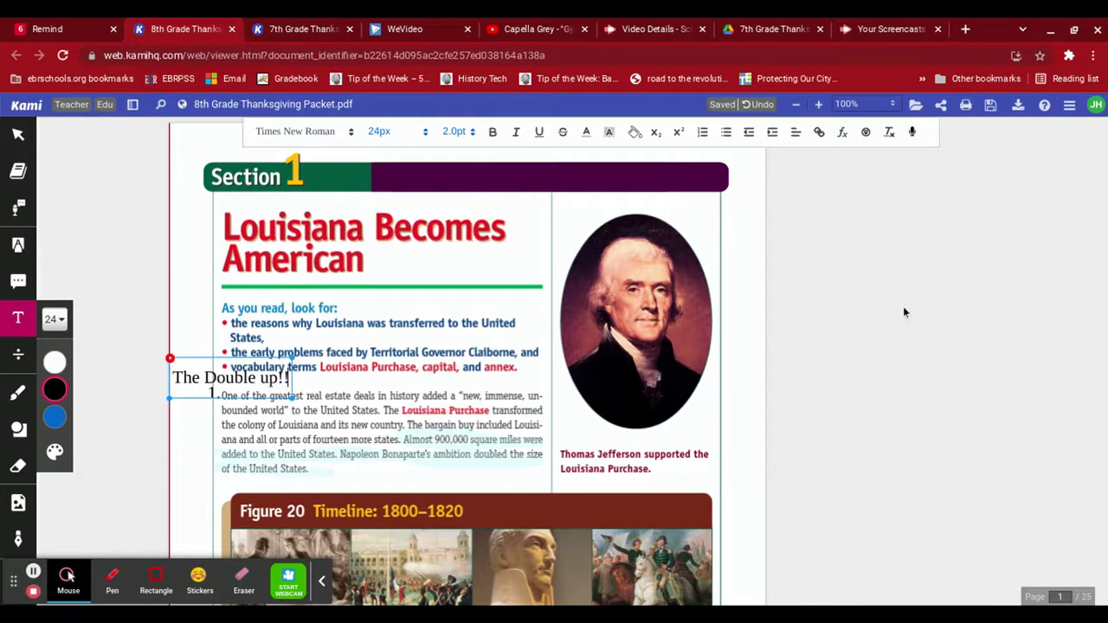
{"action": "left_click", "coordinate": [669, 383]}
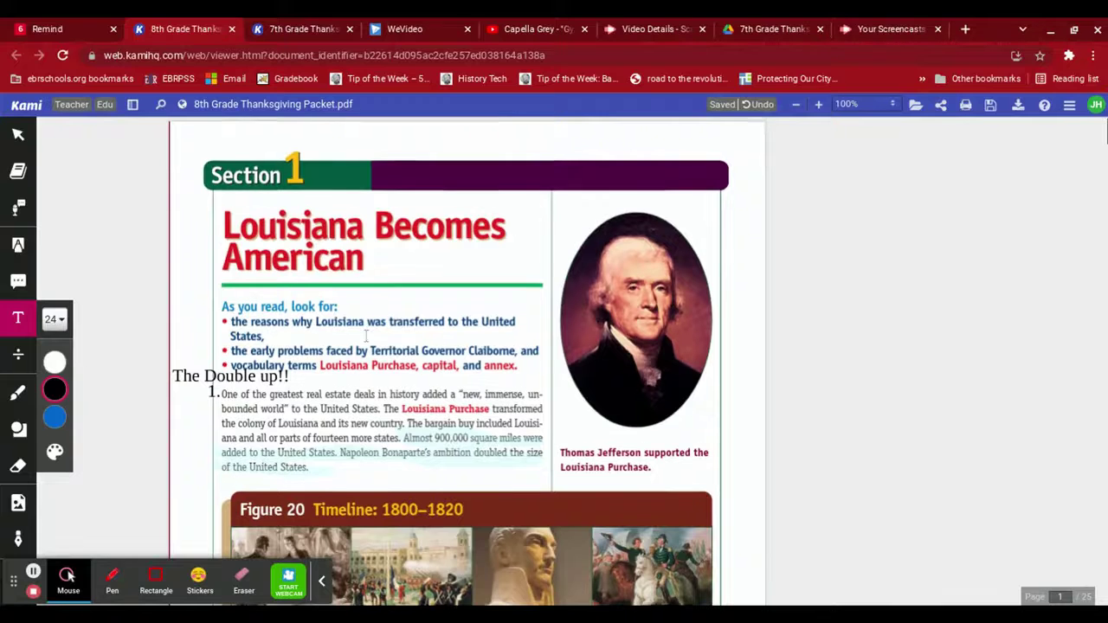
Examine the Check for Understanding questions at the end of Section 1 and return to the first pages
{"action": "scroll", "coordinate": [467, 363], "scroll_direction": "down", "scroll_amount": 4}
{"action": "scroll", "coordinate": [363, 324], "scroll_direction": "down", "scroll_amount": 2}
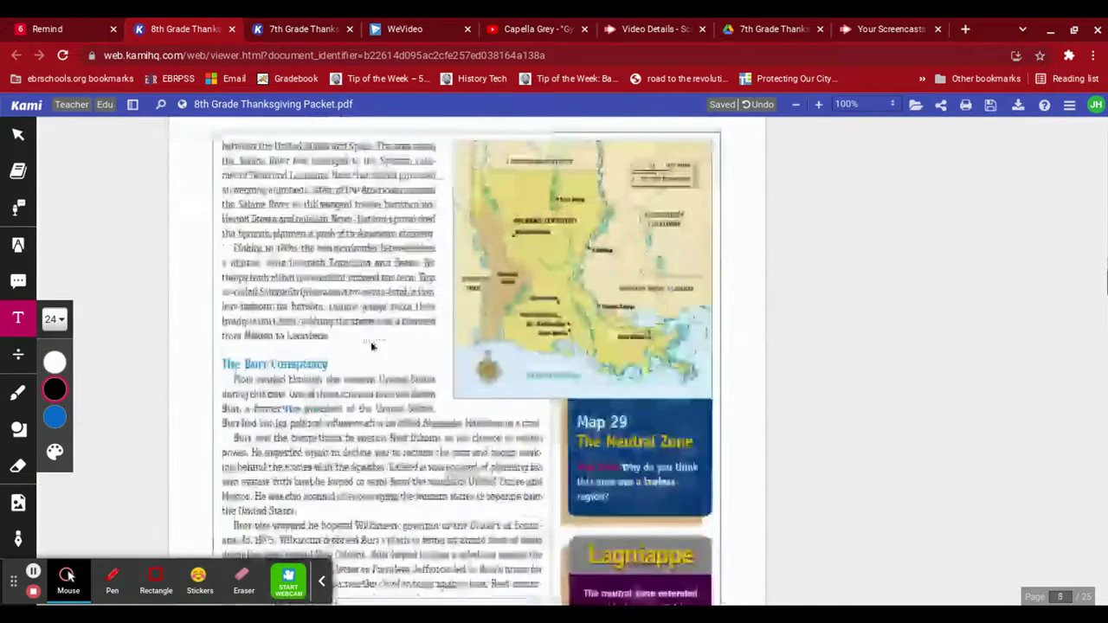
{"action": "scroll", "coordinate": [373, 349], "scroll_direction": "down", "scroll_amount": 12}
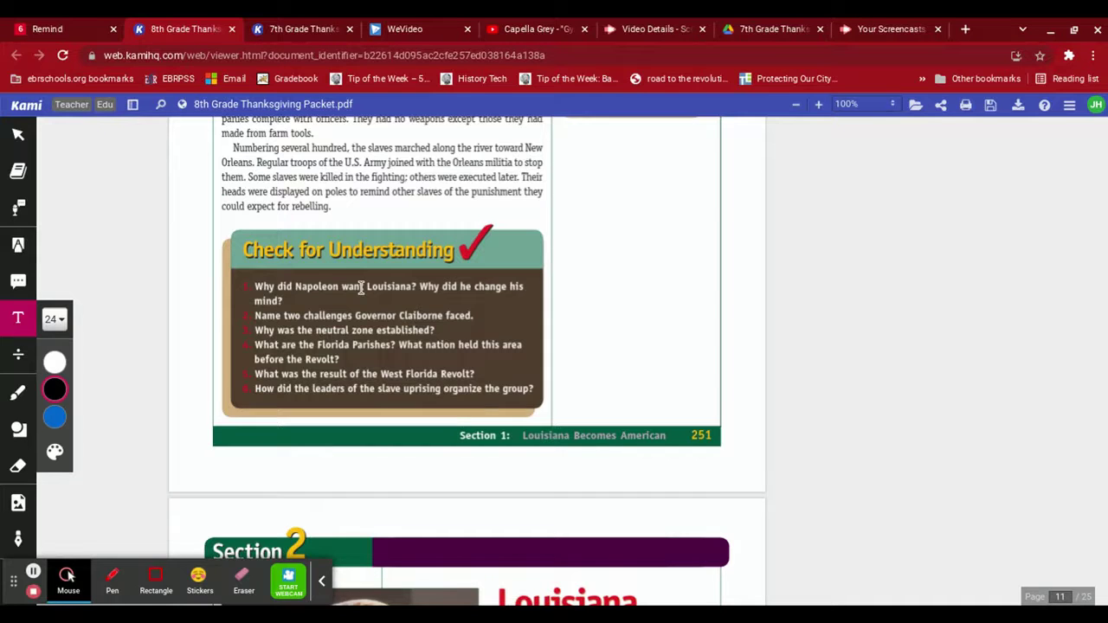
{"action": "scroll", "coordinate": [361, 289], "scroll_direction": "up", "scroll_amount": 1}
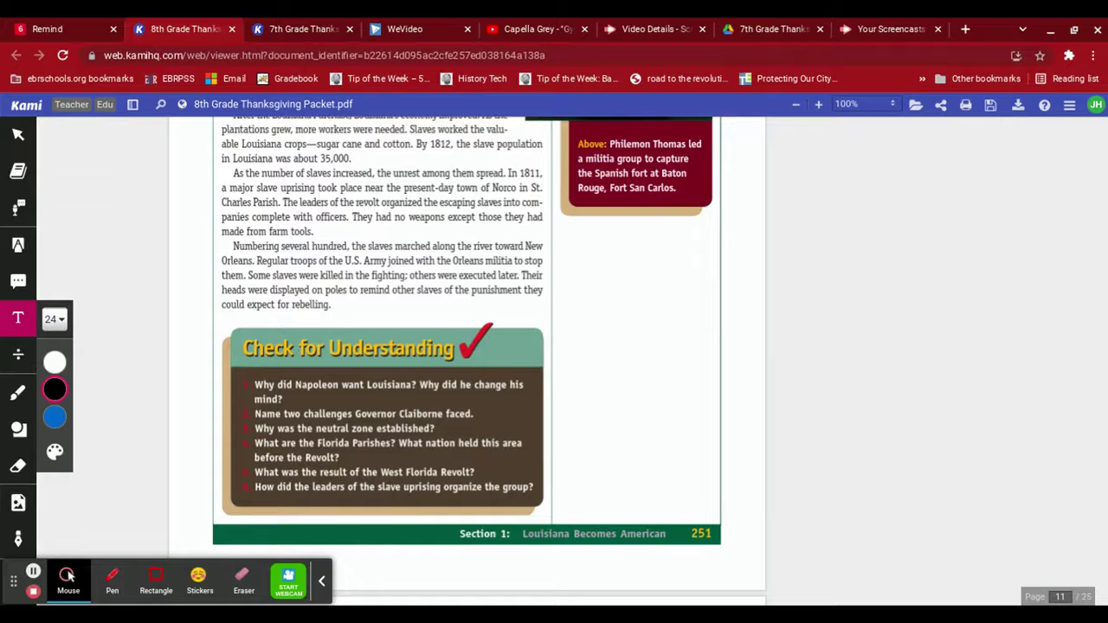
{"action": "scroll", "coordinate": [559, 376], "scroll_direction": "up", "scroll_amount": 15}
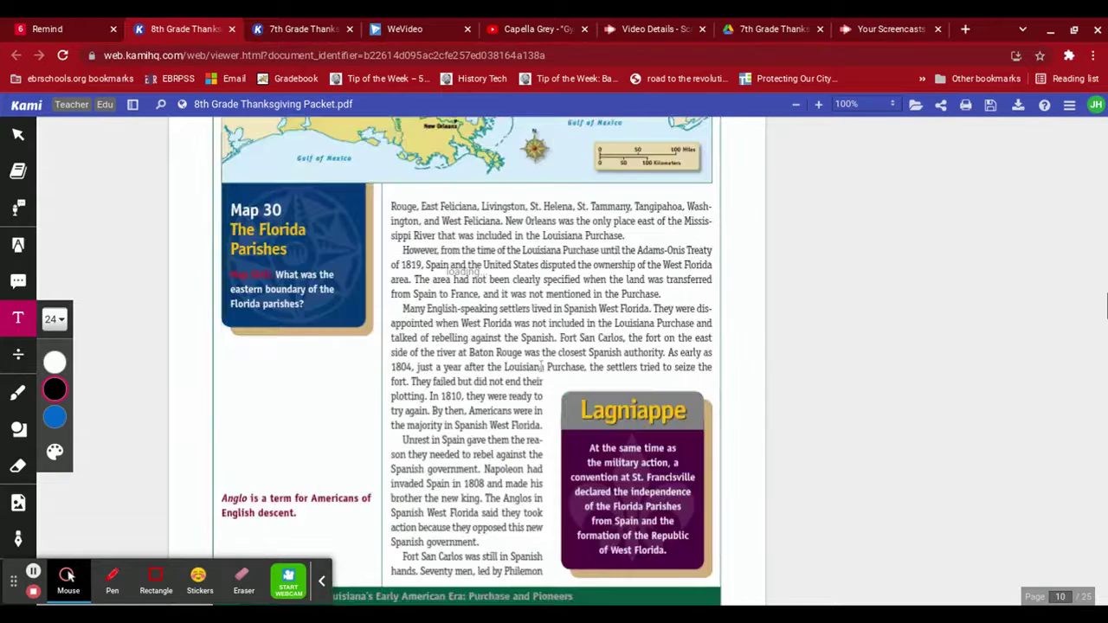
{"action": "scroll", "coordinate": [528, 392], "scroll_direction": "up", "scroll_amount": 15}
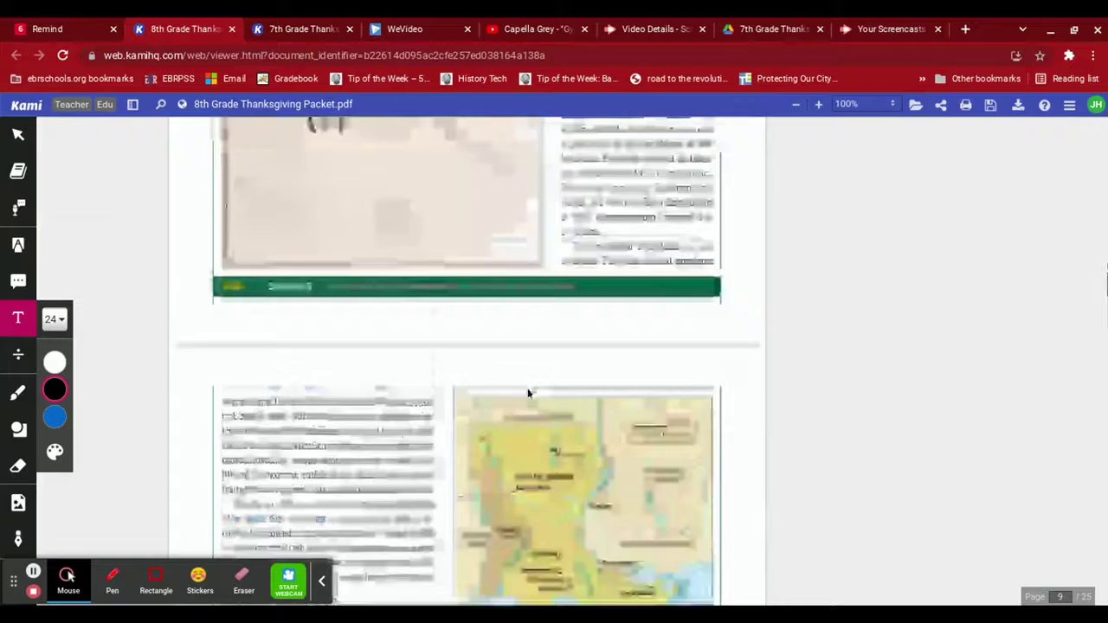
{"action": "scroll", "coordinate": [531, 395], "scroll_direction": "up", "scroll_amount": 20}
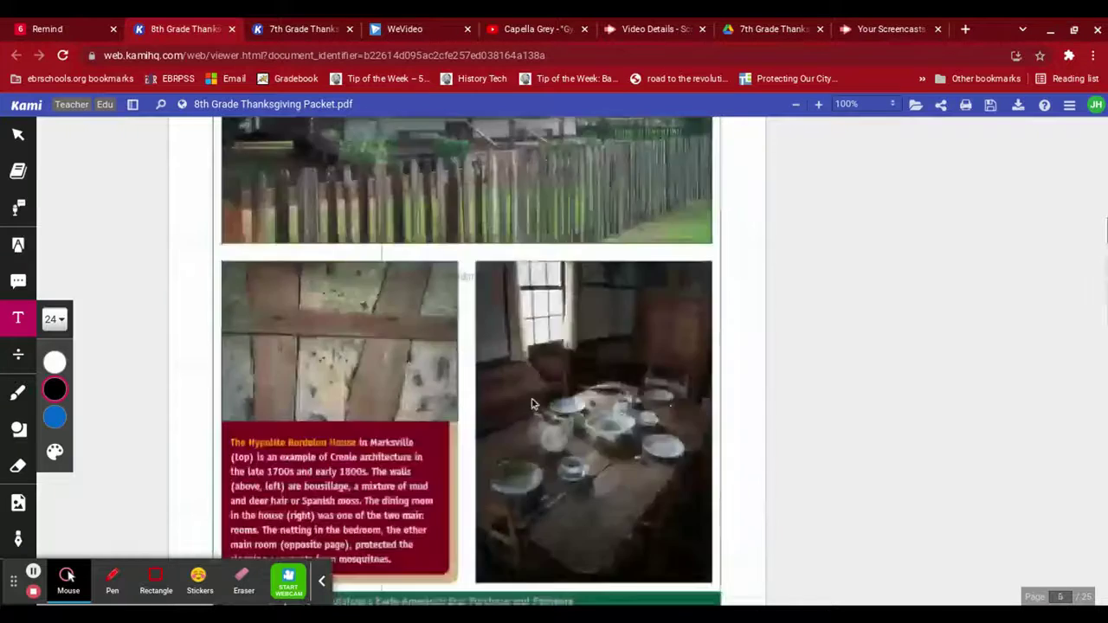
{"action": "scroll", "coordinate": [538, 409], "scroll_direction": "up", "scroll_amount": 15}
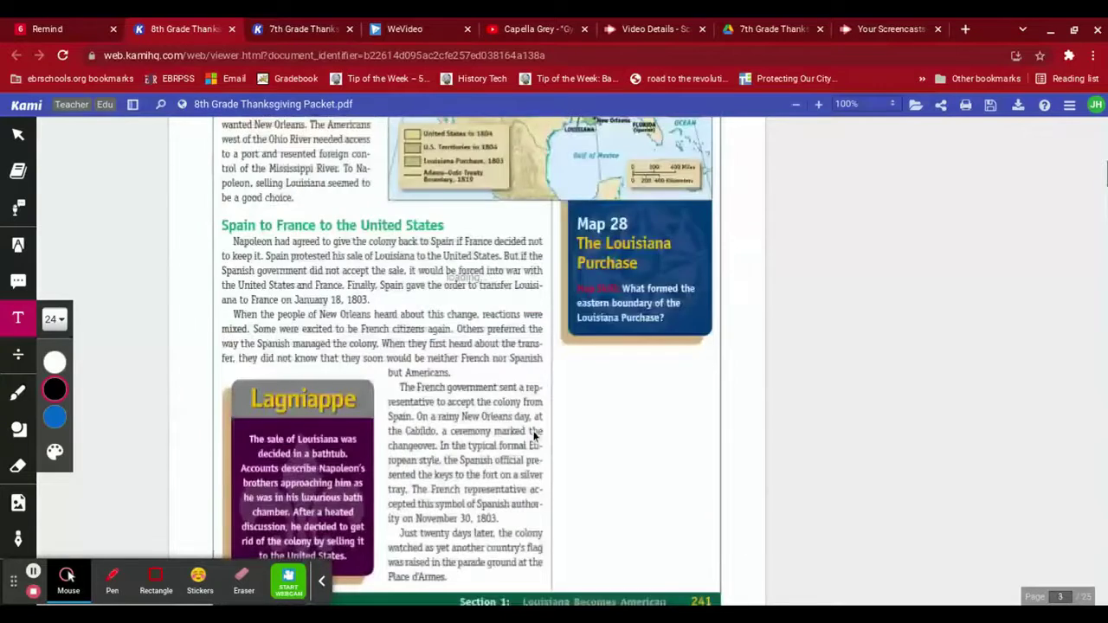
{"action": "scroll", "coordinate": [532, 437], "scroll_direction": "up", "scroll_amount": 12}
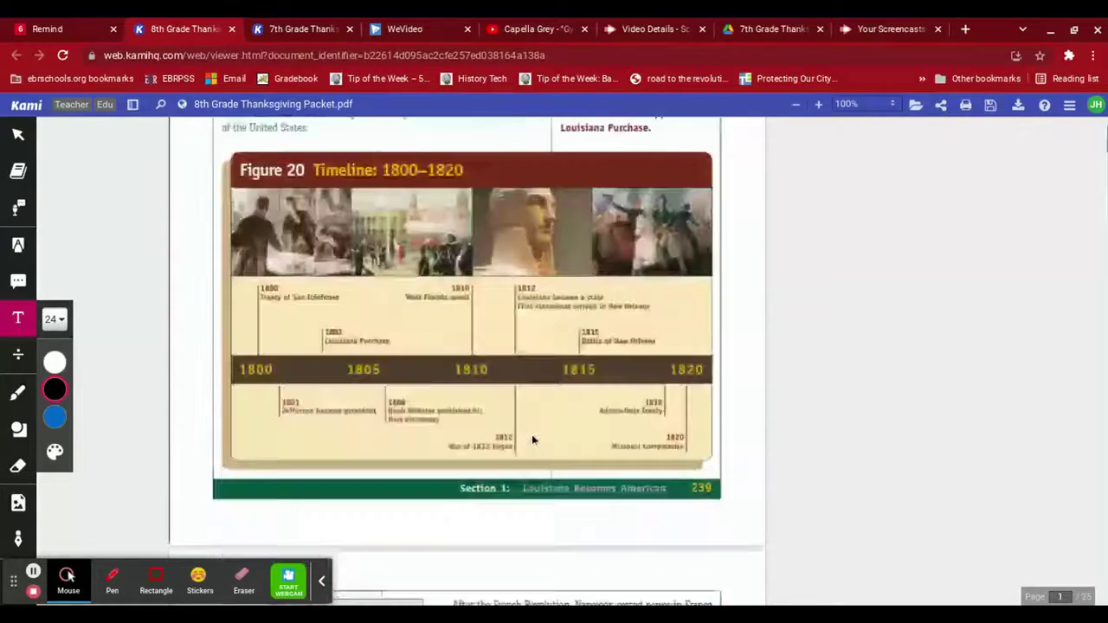
Add the text label "2." in front of the paragraph beginning "After the French Revolution" on page 2
{"action": "scroll", "coordinate": [533, 441], "scroll_direction": "down", "scroll_amount": 3}
{"action": "scroll", "coordinate": [533, 442], "scroll_direction": "down", "scroll_amount": 5}
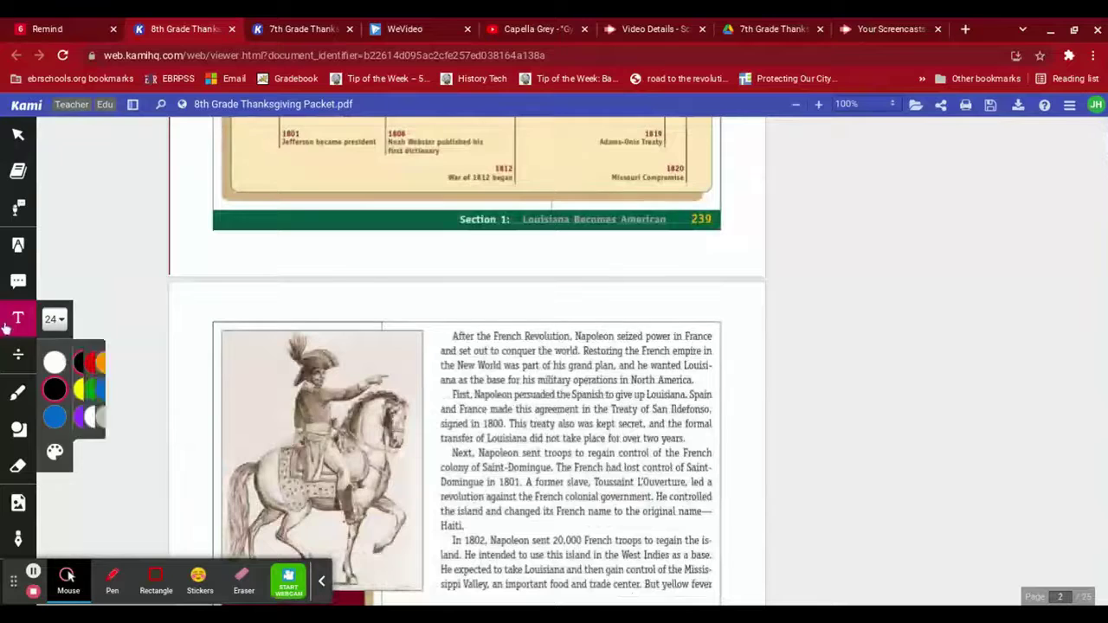
{"action": "left_click", "coordinate": [429, 332]}
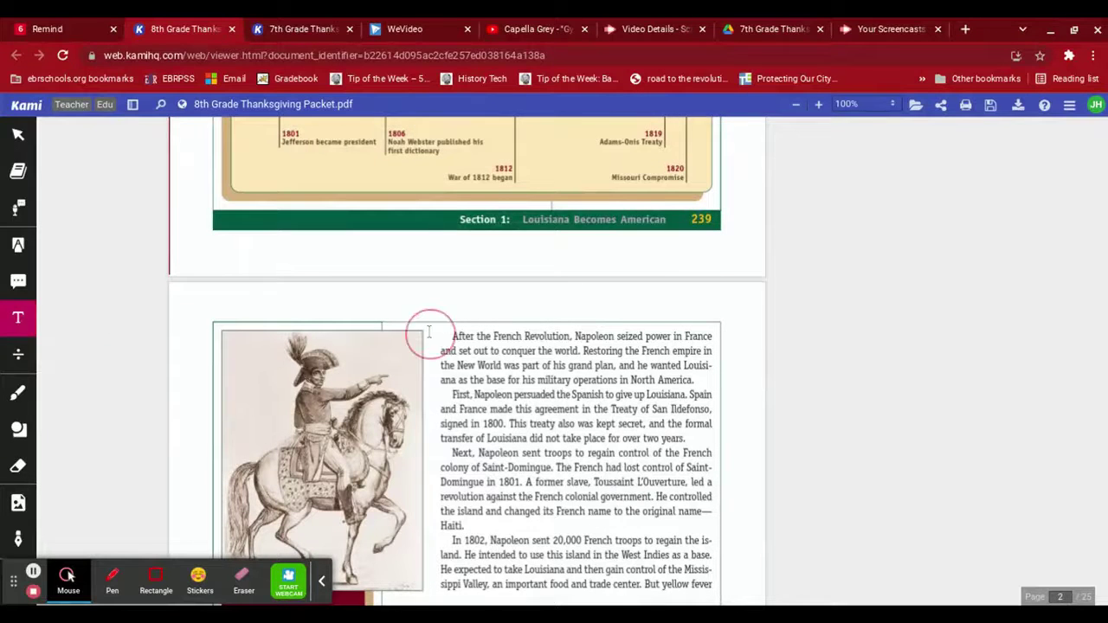
{"action": "type", "text": "2."}
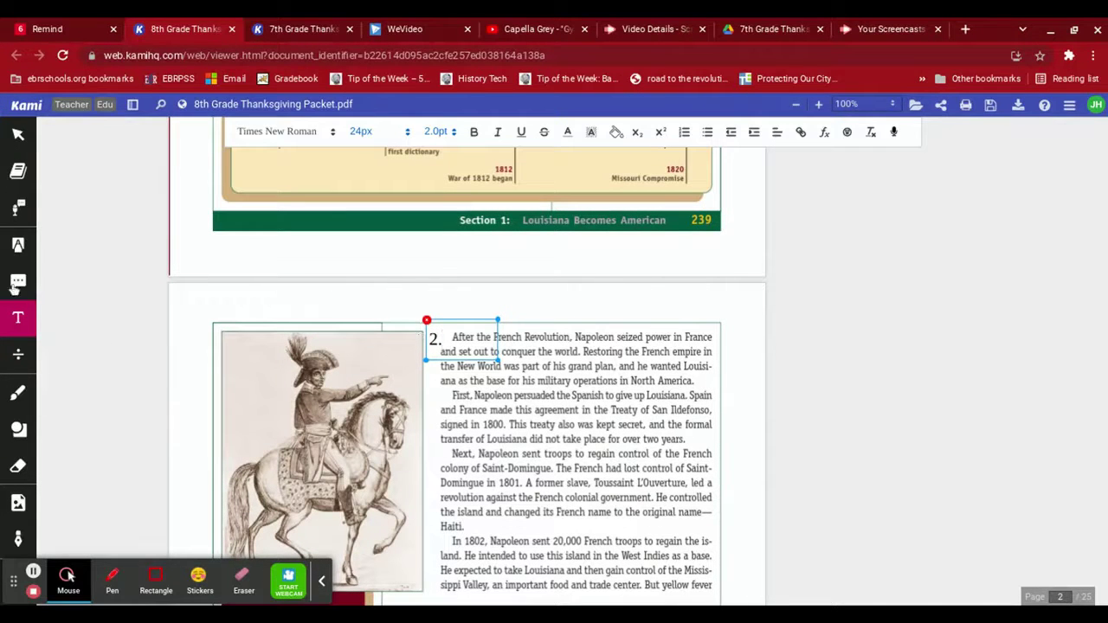
Highlight paragraph 2 freehand in yellow from "Restoring the French empire" to "military operations in North America"
{"action": "left_click", "coordinate": [18, 246]}
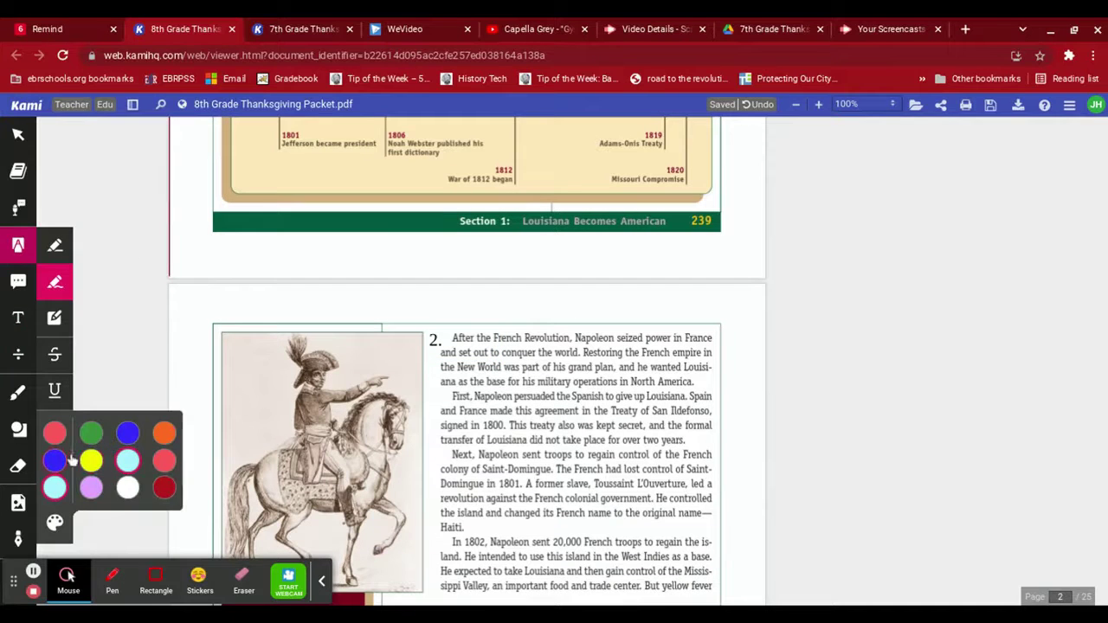
{"action": "left_click", "coordinate": [91, 461]}
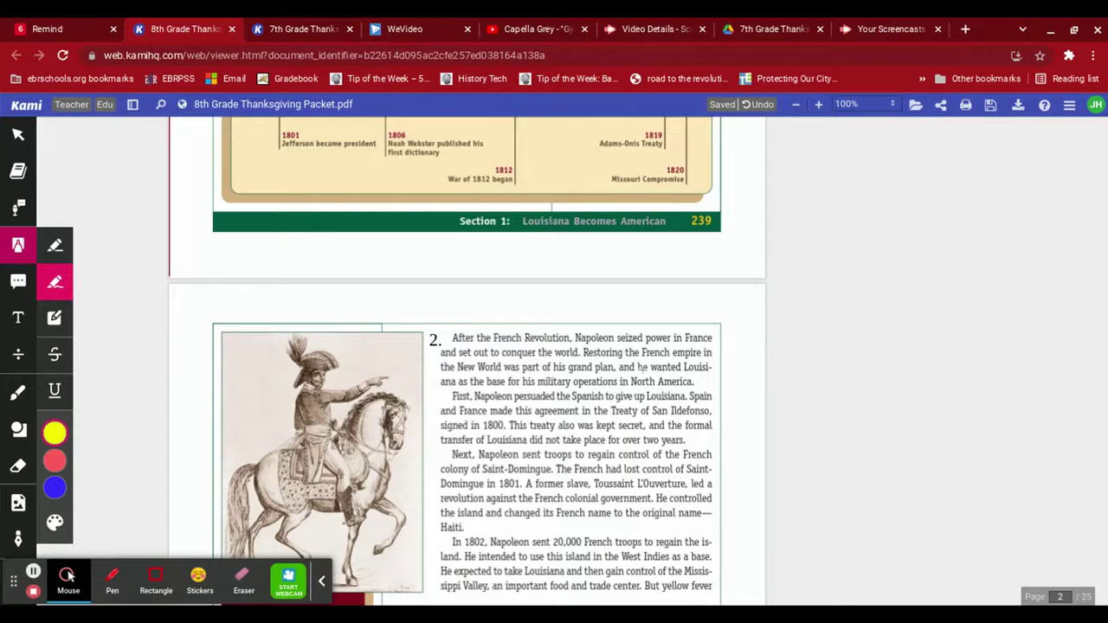
{"action": "left_click", "coordinate": [588, 353]}
{"action": "left_click_drag", "start_coordinate": [589, 353], "coordinate": [712, 353]}
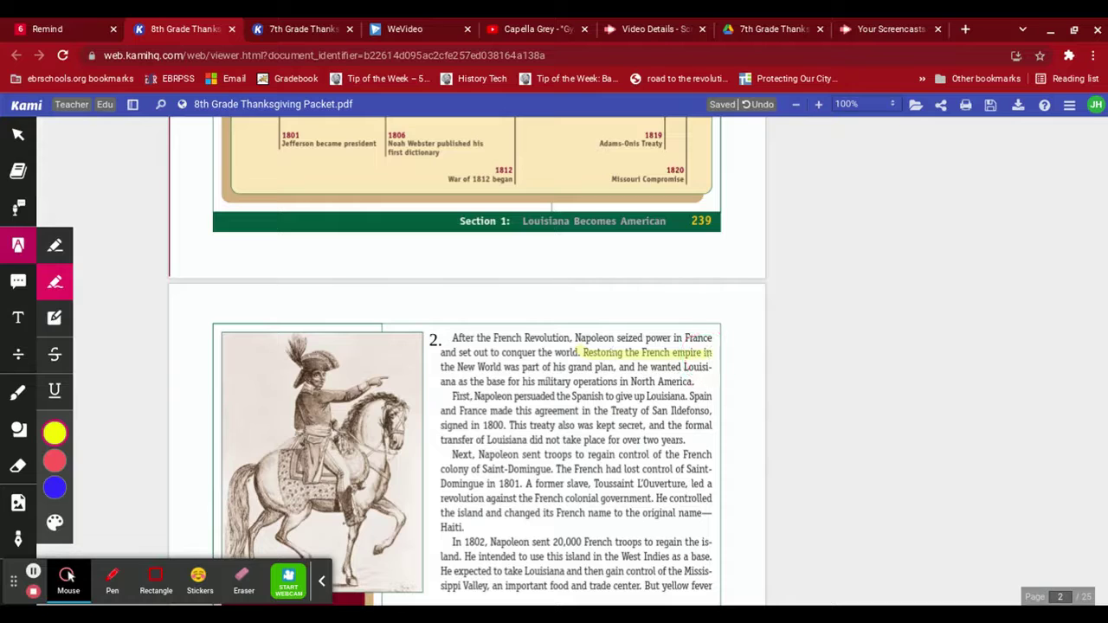
{"action": "left_click_drag", "start_coordinate": [441, 367], "coordinate": [711, 371]}
{"action": "left_click_drag", "start_coordinate": [442, 382], "coordinate": [692, 384]}
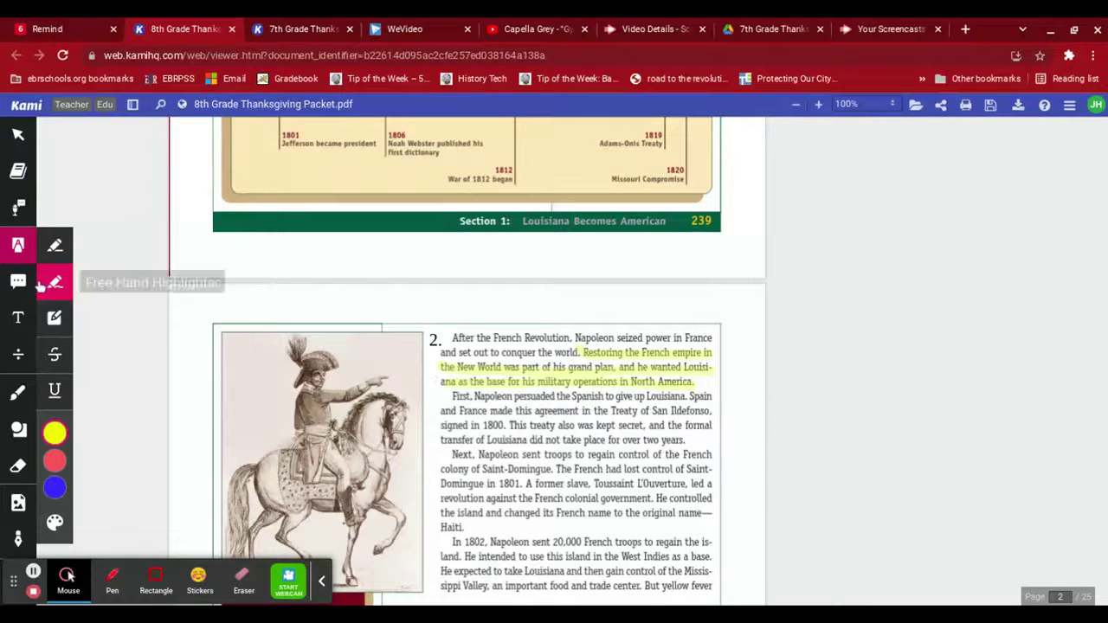
Add the title "Big Plans" in a text box above paragraph 2, widened so the title fits on one line
{"action": "left_click", "coordinate": [18, 318]}
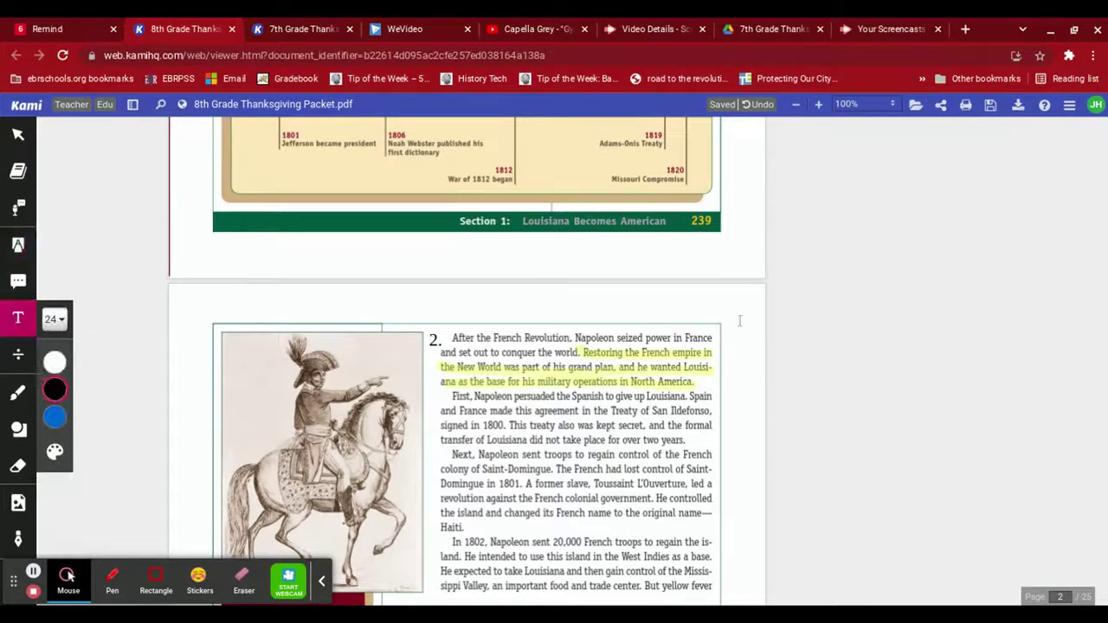
{"action": "left_click_drag", "start_coordinate": [733, 321], "coordinate": [805, 362]}
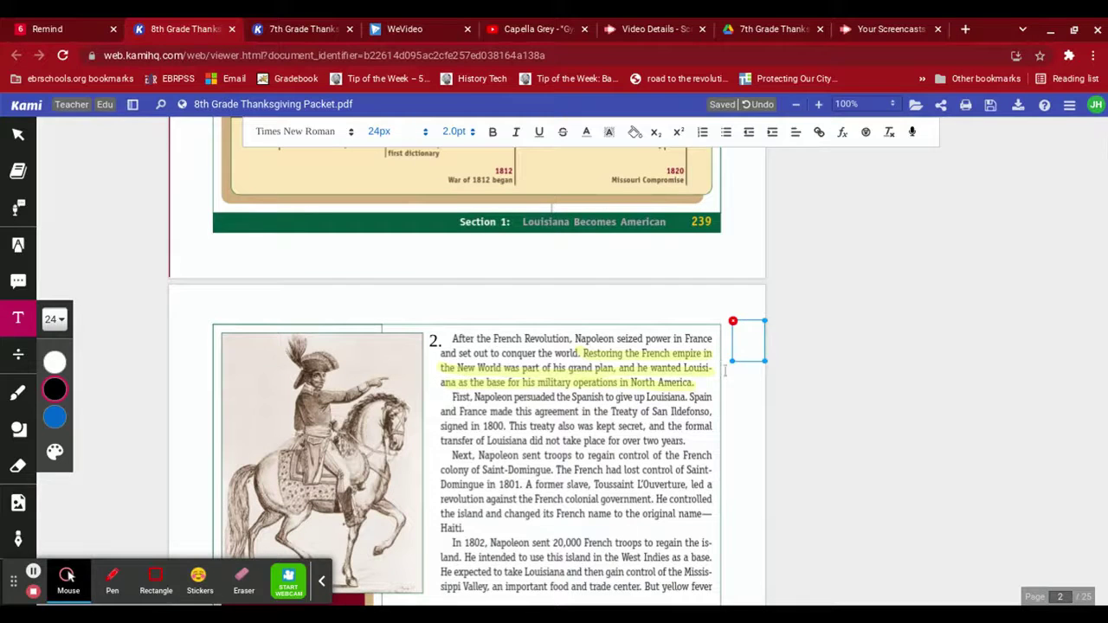
{"action": "left_click_drag", "start_coordinate": [734, 321], "coordinate": [495, 288]}
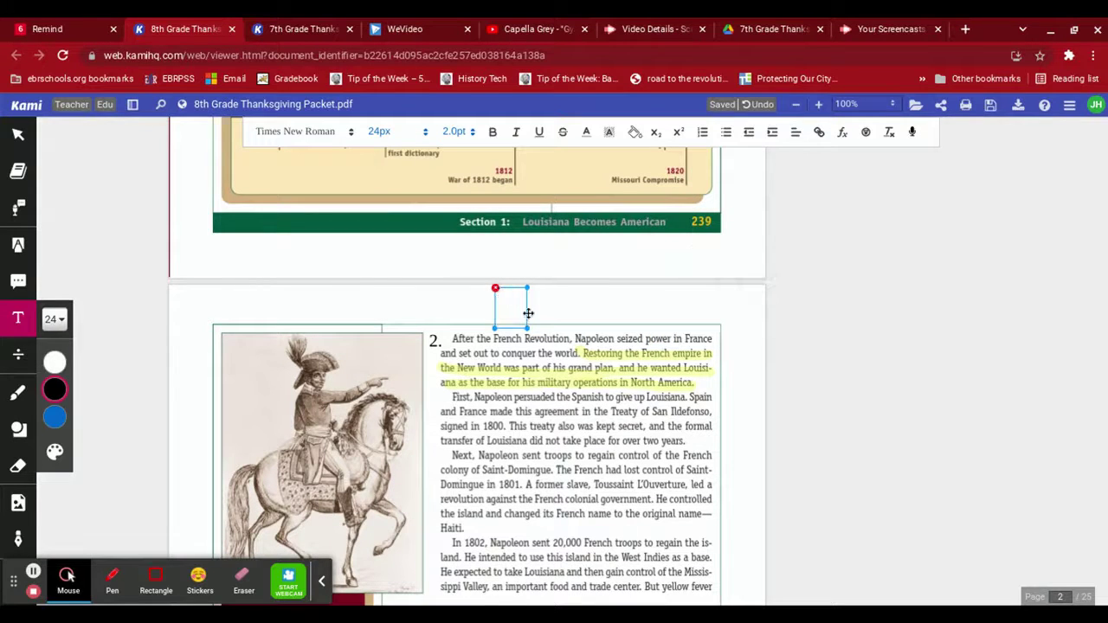
{"action": "left_click", "coordinate": [523, 310]}
{"action": "type", "text": "Gig Plans"}
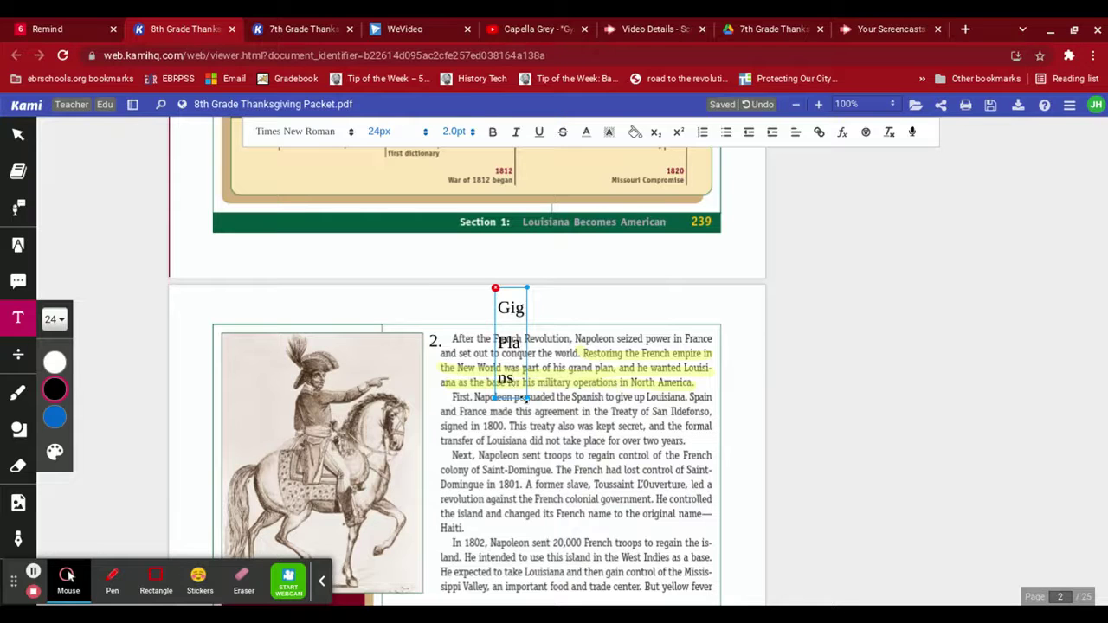
{"action": "left_click_drag", "start_coordinate": [527, 397], "coordinate": [584, 367]}
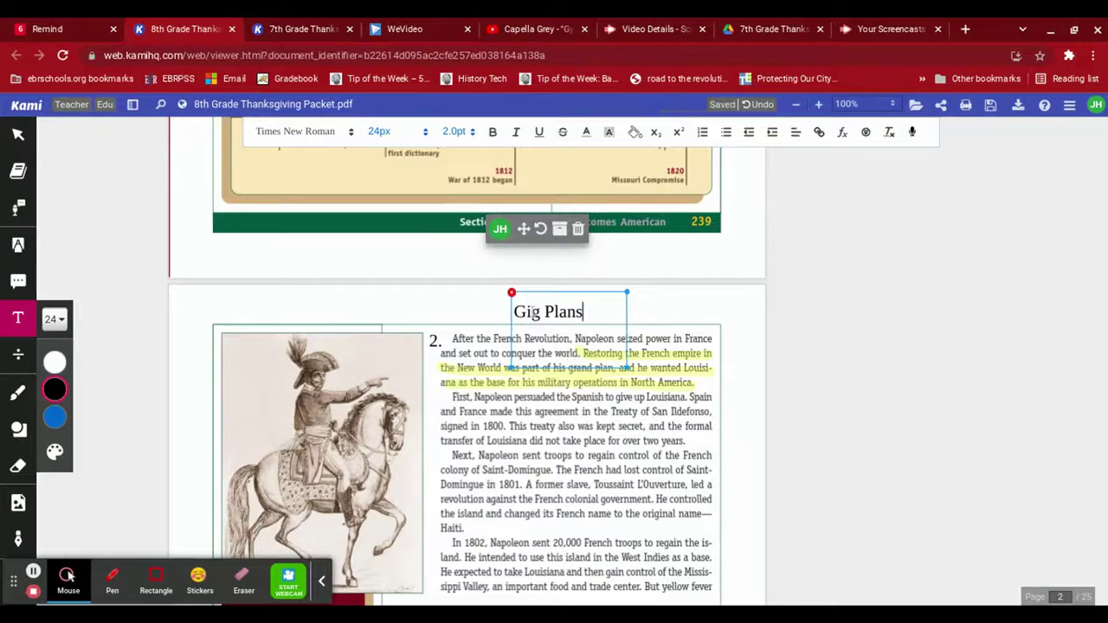
{"action": "left_click", "coordinate": [526, 312]}
{"action": "key", "text": "BackSpace"}
{"action": "type", "text": "B"}
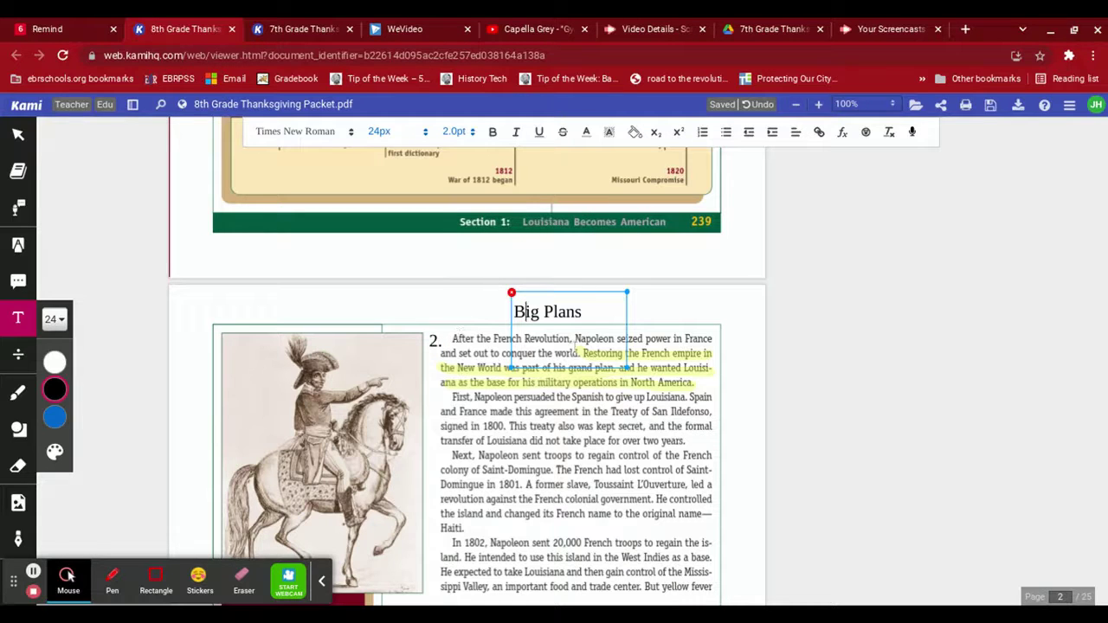
{"action": "mouse_move", "coordinate": [592, 355]}
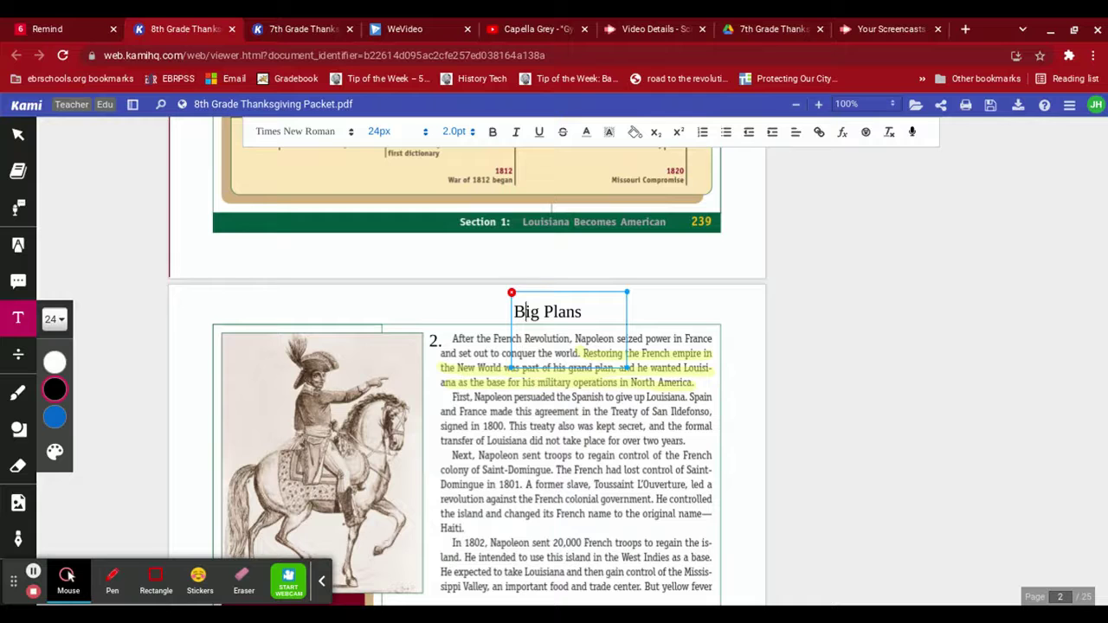
Look through the remaining pages of Section 1 up to the start of Section 2
{"action": "scroll", "coordinate": [550, 404], "scroll_direction": "down", "scroll_amount": 15}
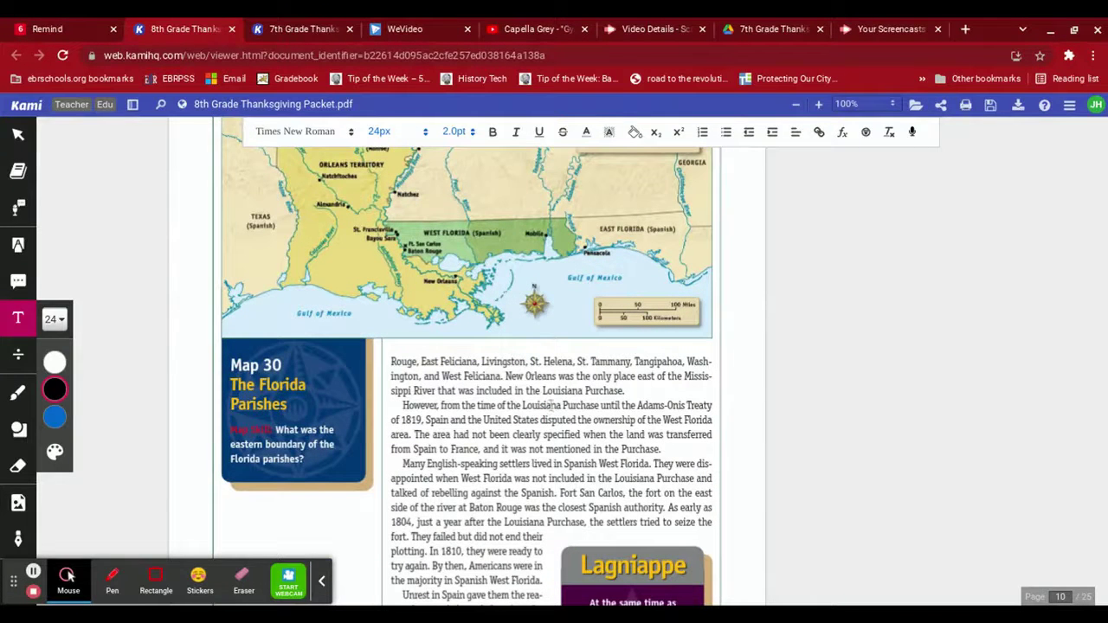
{"action": "scroll", "coordinate": [568, 413], "scroll_direction": "down", "scroll_amount": 10}
{"action": "scroll", "coordinate": [568, 413], "scroll_direction": "down", "scroll_amount": 5}
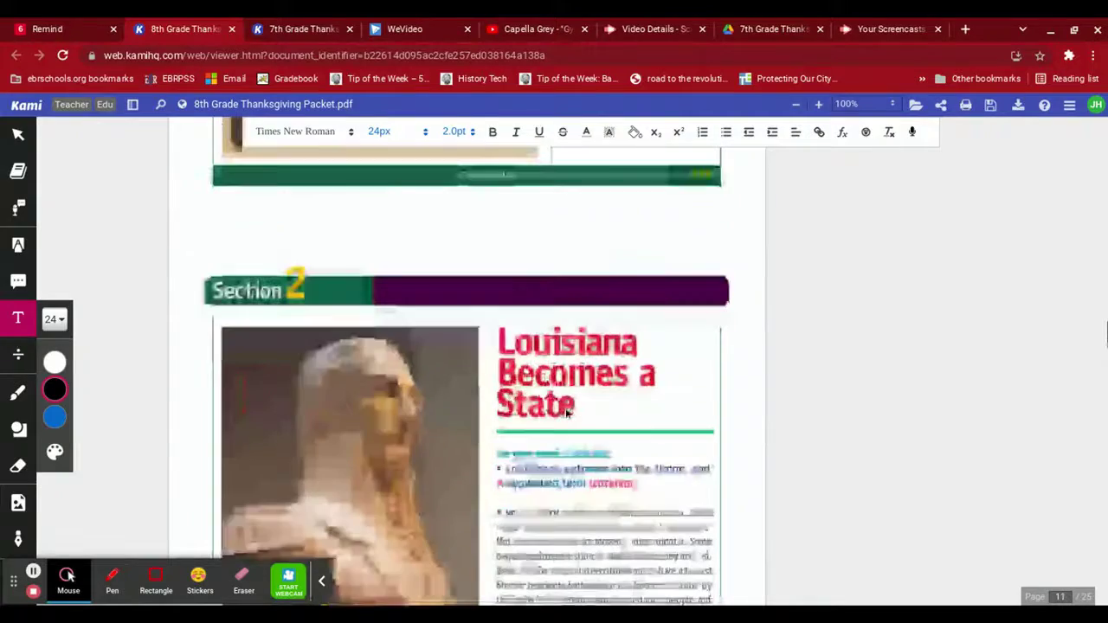